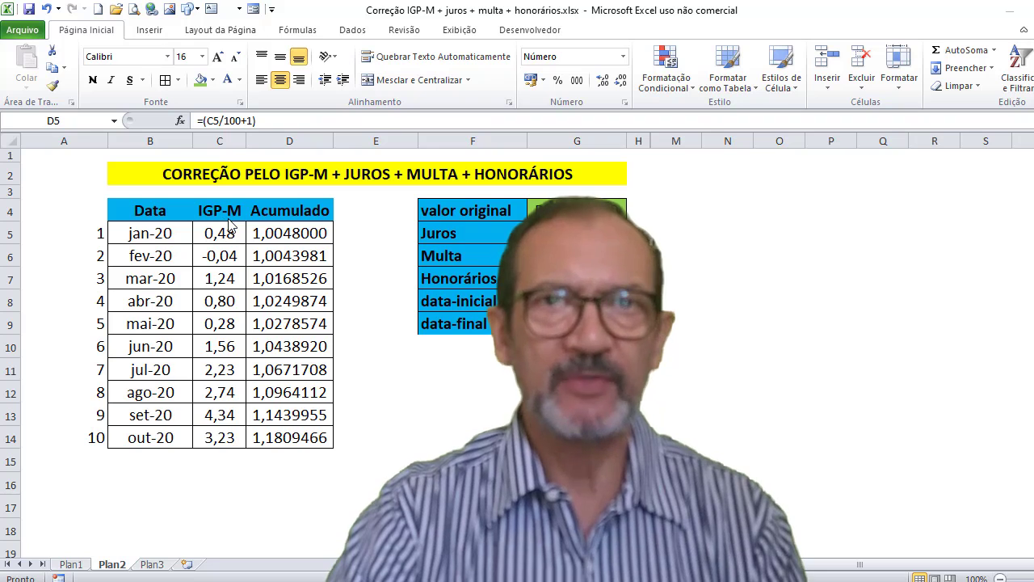
- Enter the formula =(C5/100+1) in cell D5 as the accumulated factor for jan-20
left_click(306, 235)
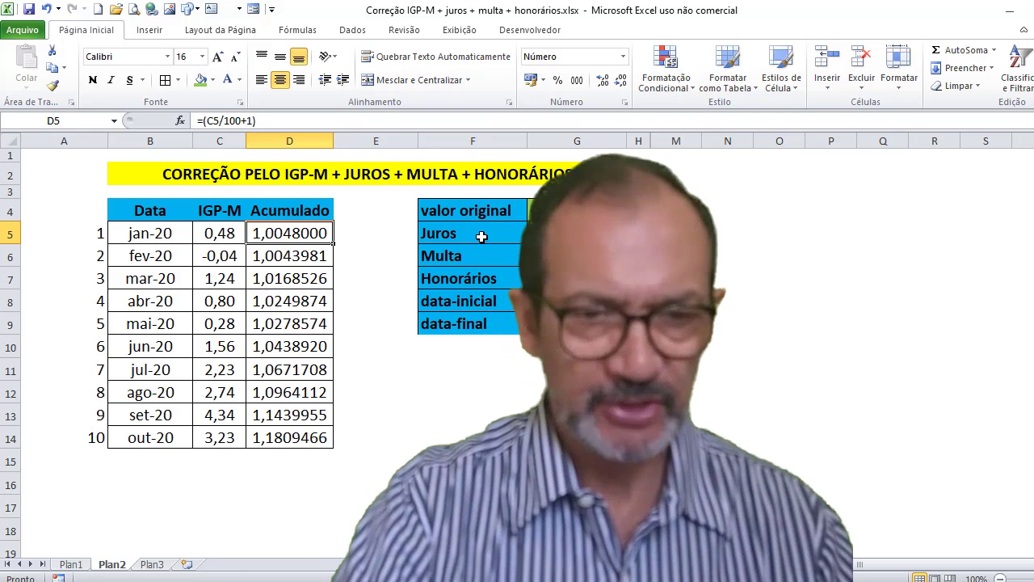
type("=(")
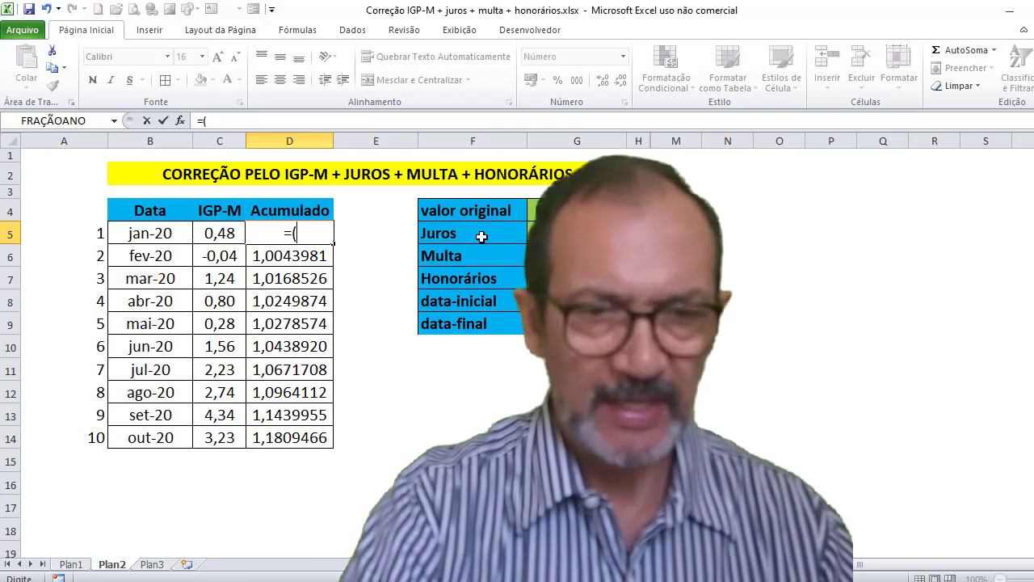
left_click(215, 235)
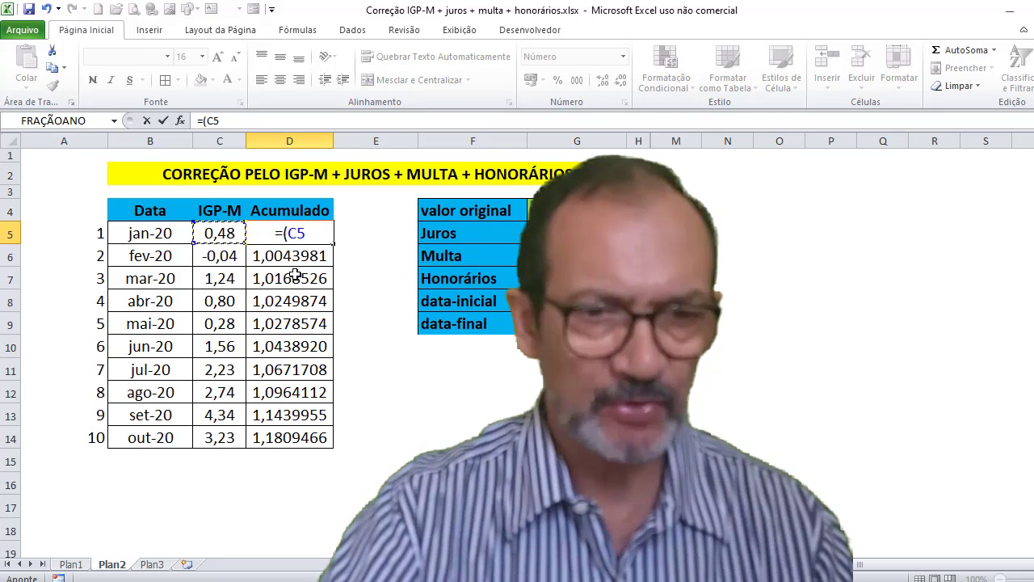
type("/")
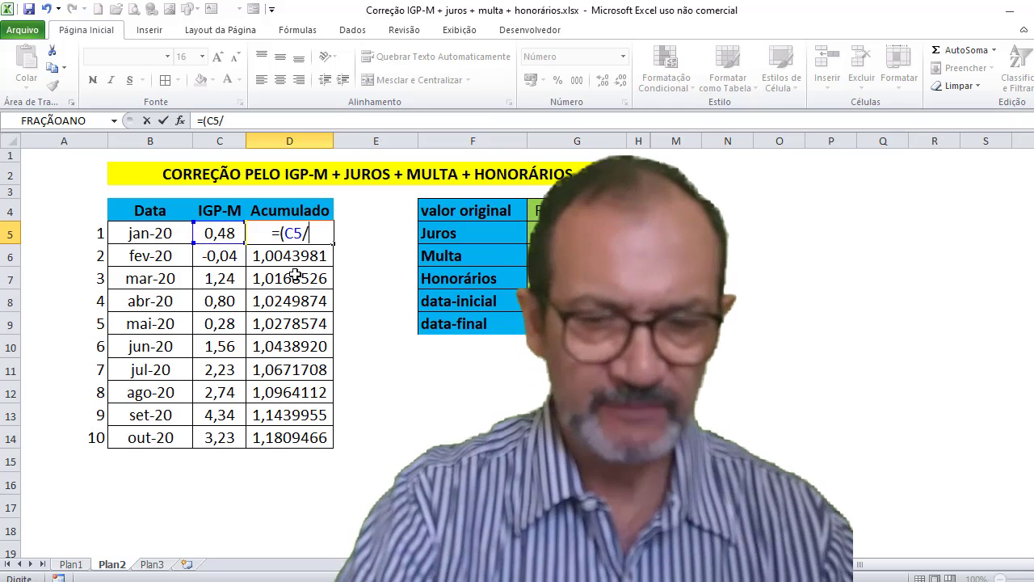
type("100+")
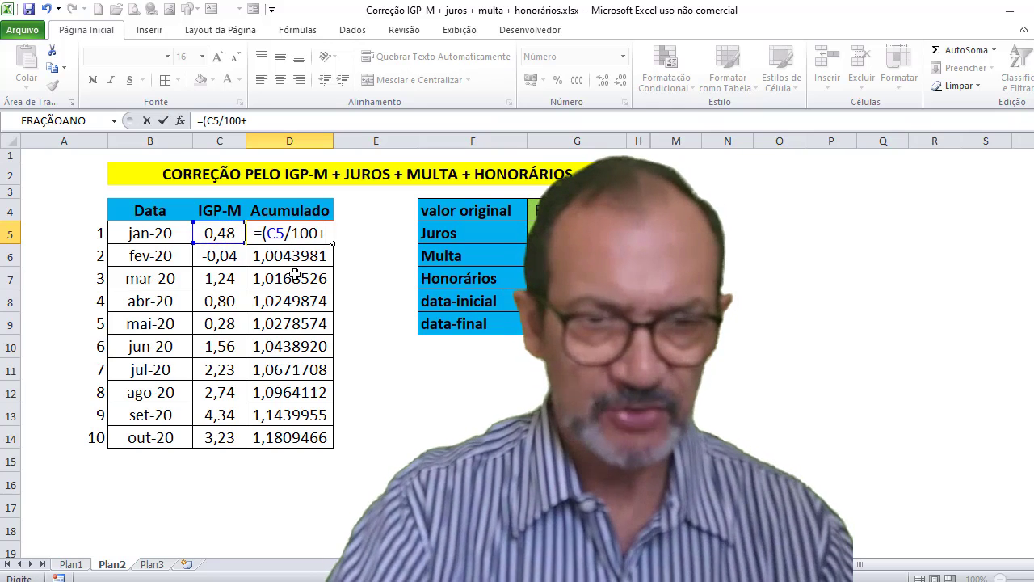
type("1)")
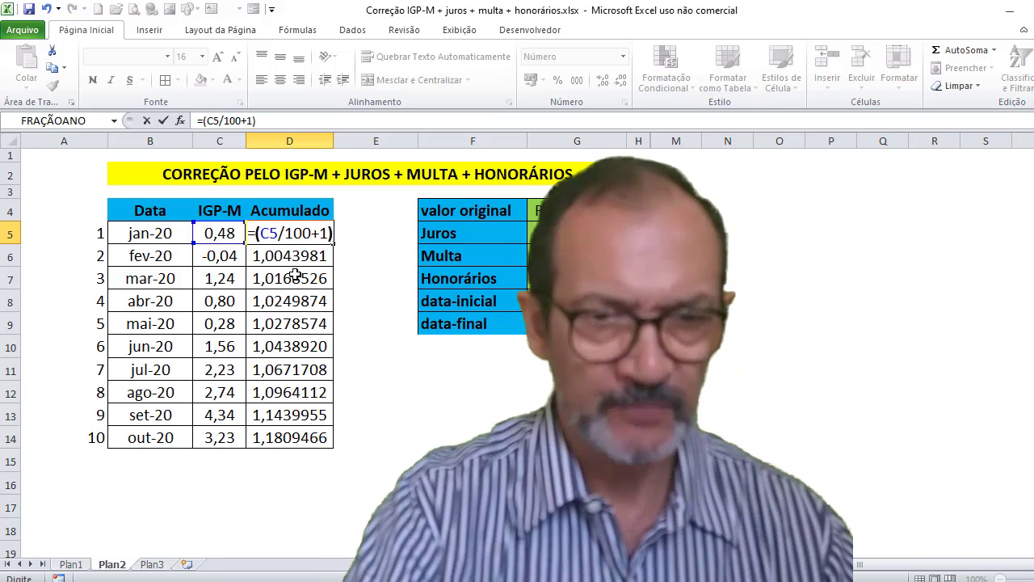
key("Return")
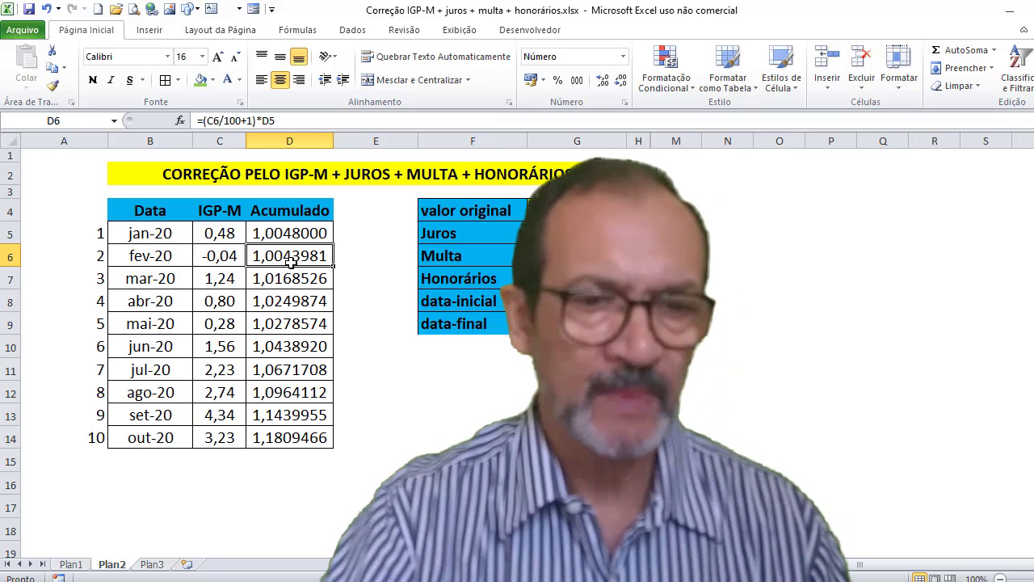
- Reuse the D5 formula in D6, extended to =(C6/100+1)*D5, and fill it down the Acumulado column through out-20
left_click(310, 235)
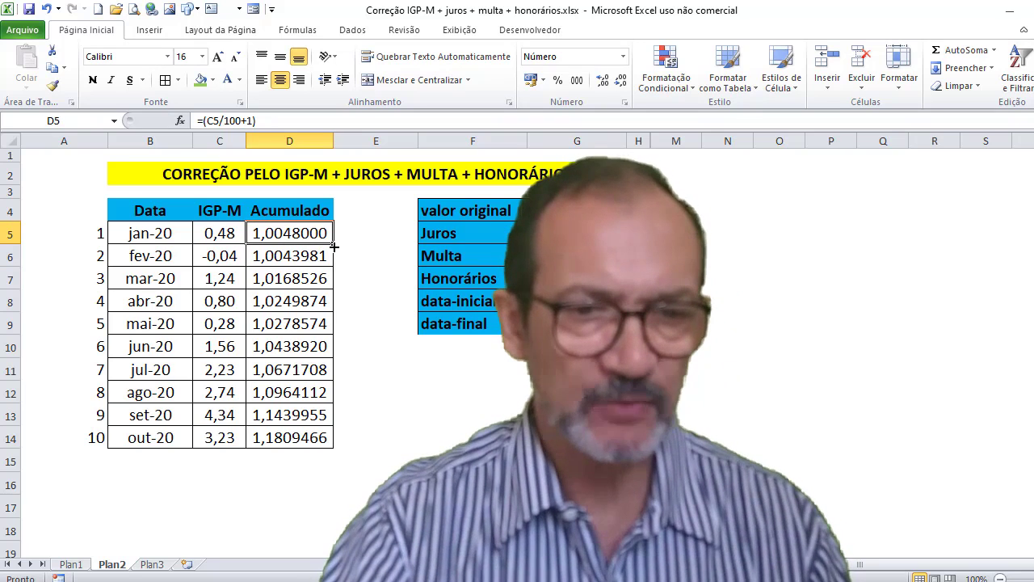
left_click_drag(329, 247, 334, 263)
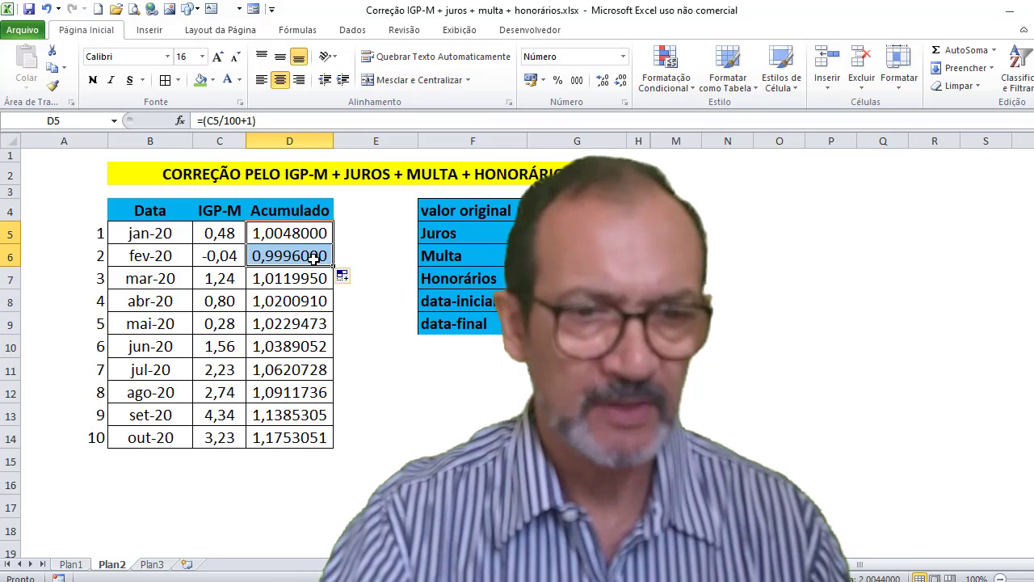
left_click(313, 258)
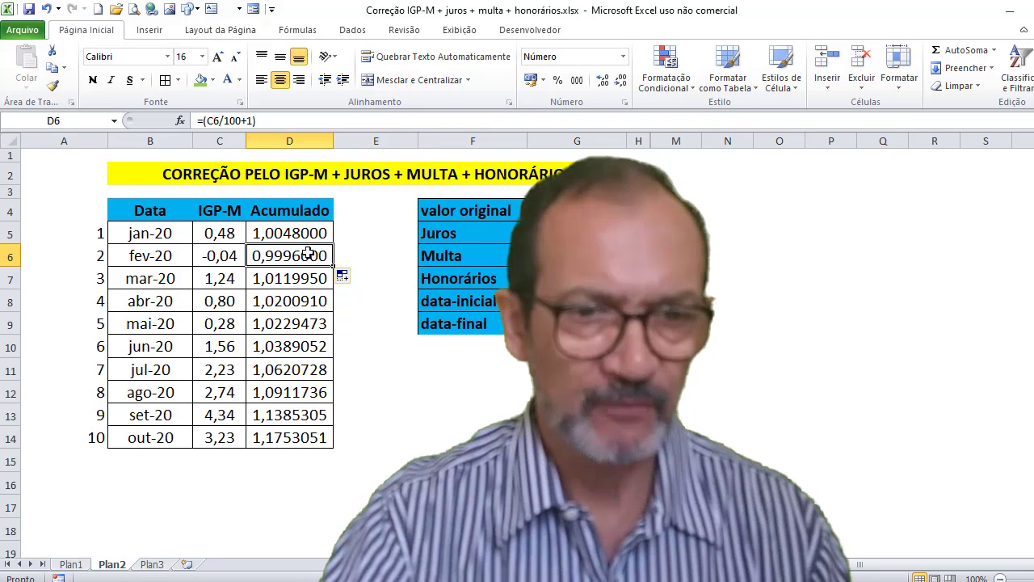
left_click(293, 123)
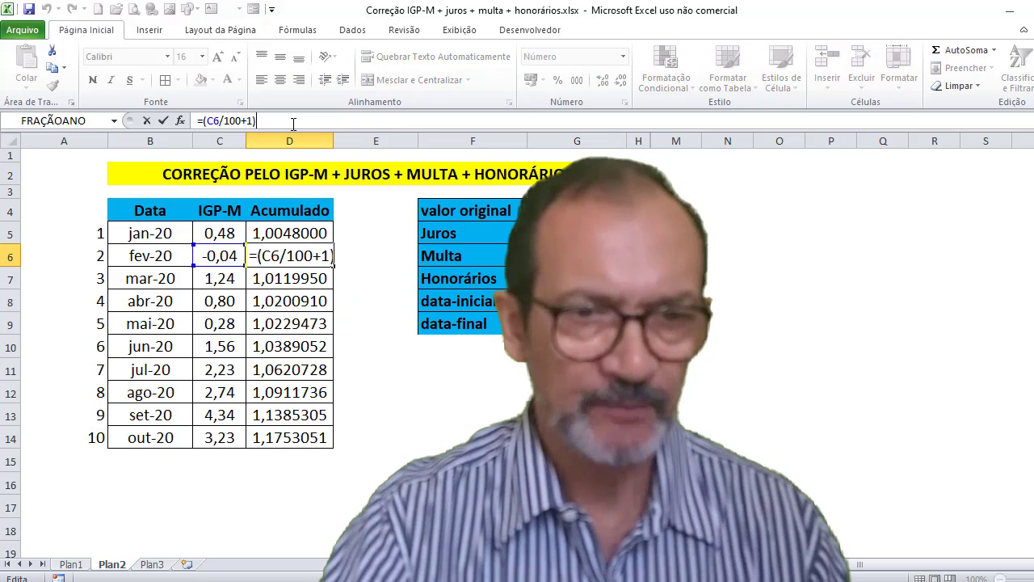
type("*")
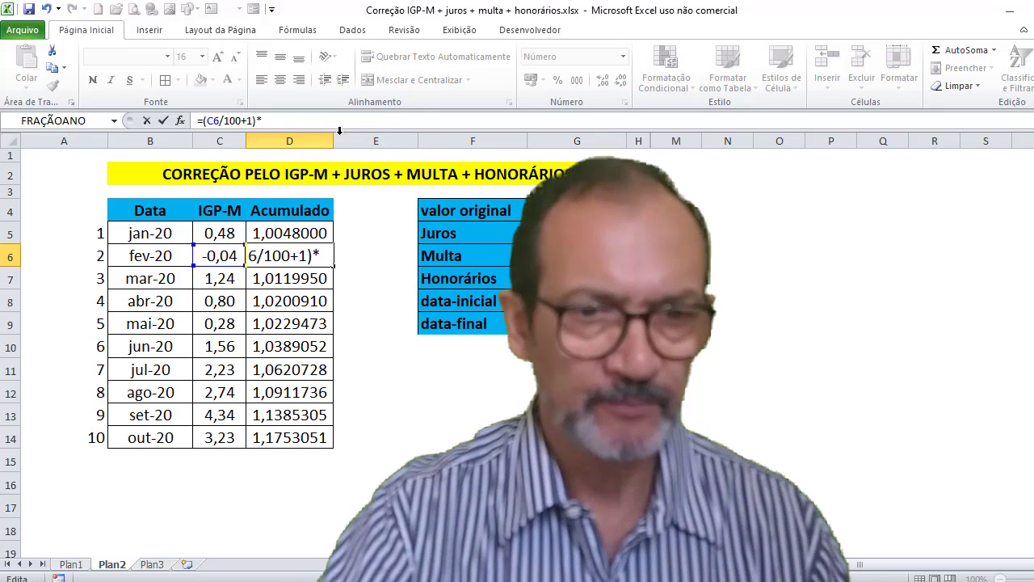
left_click(297, 235)
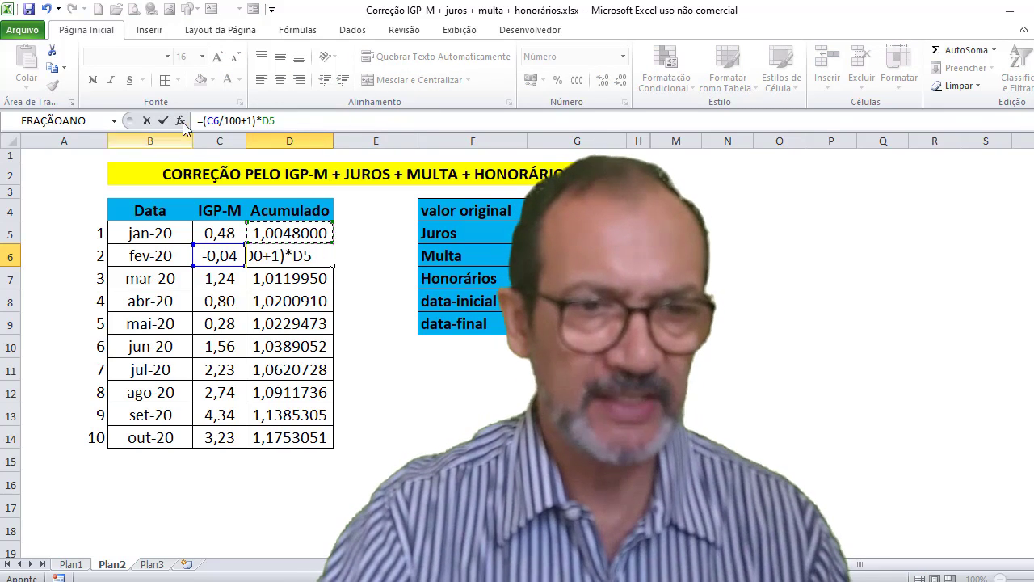
left_click(164, 121)
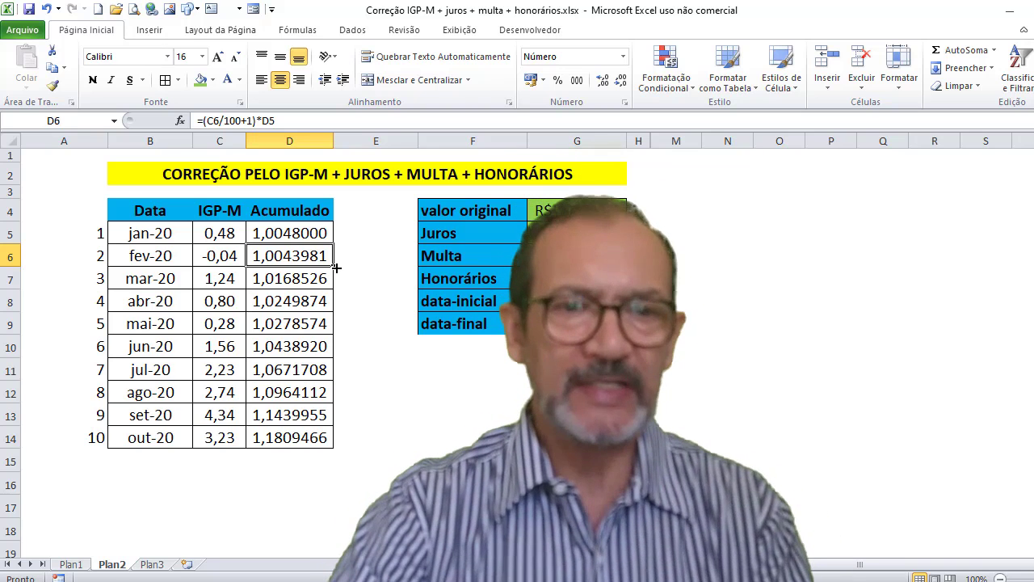
double_click(335, 268)
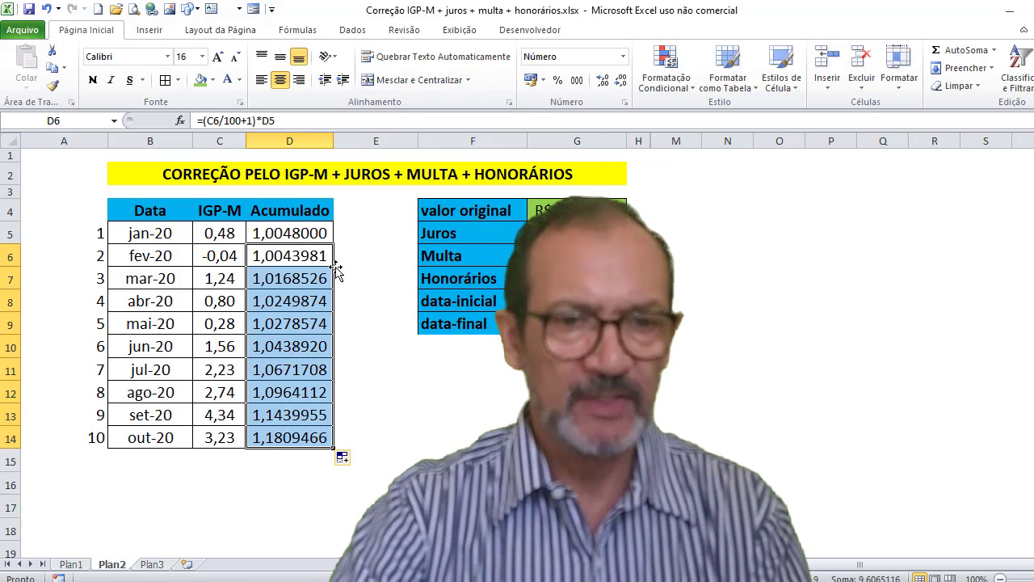
left_click(304, 437)
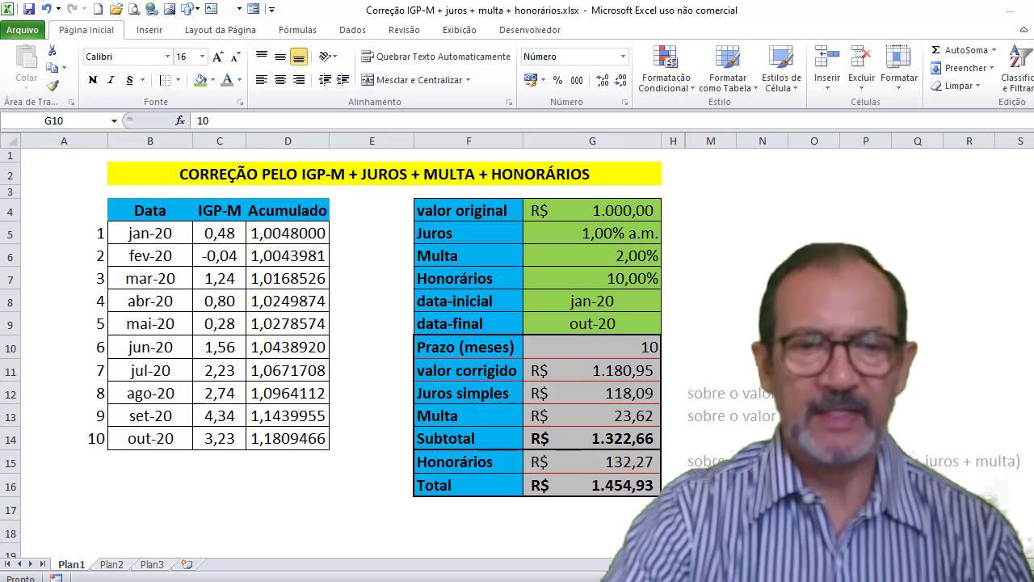
- Calculate the valor corrigido in cell G11 of the Plan1 sheet with the formula =G4*D14
left_click(610, 347)
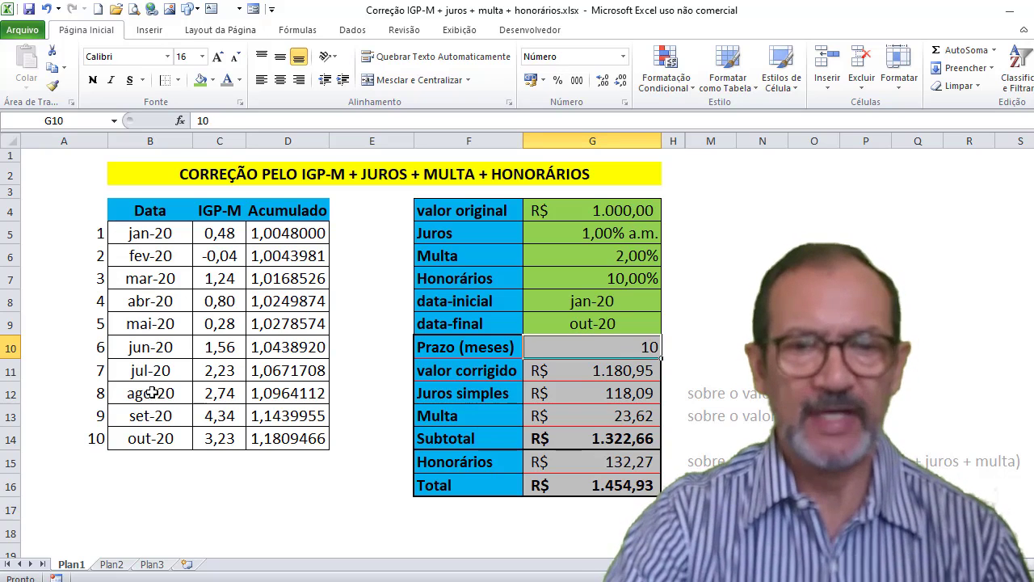
left_click(614, 369)
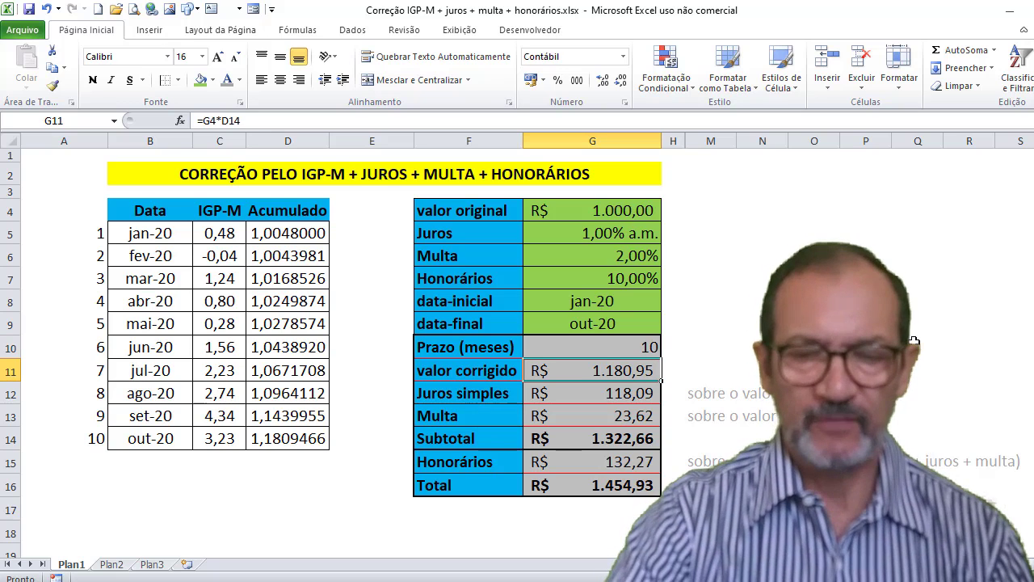
type("=")
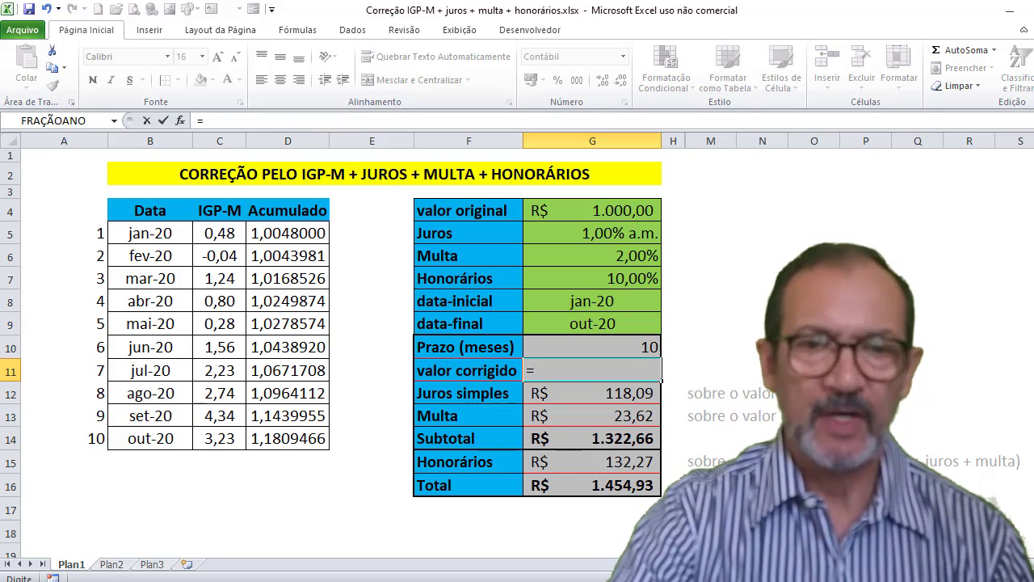
left_click(607, 212)
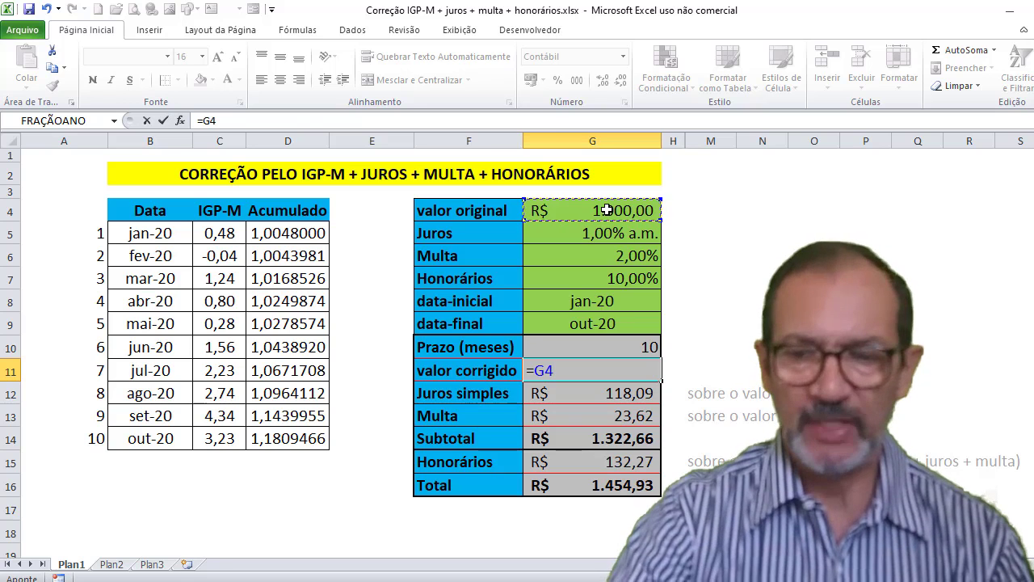
type("*")
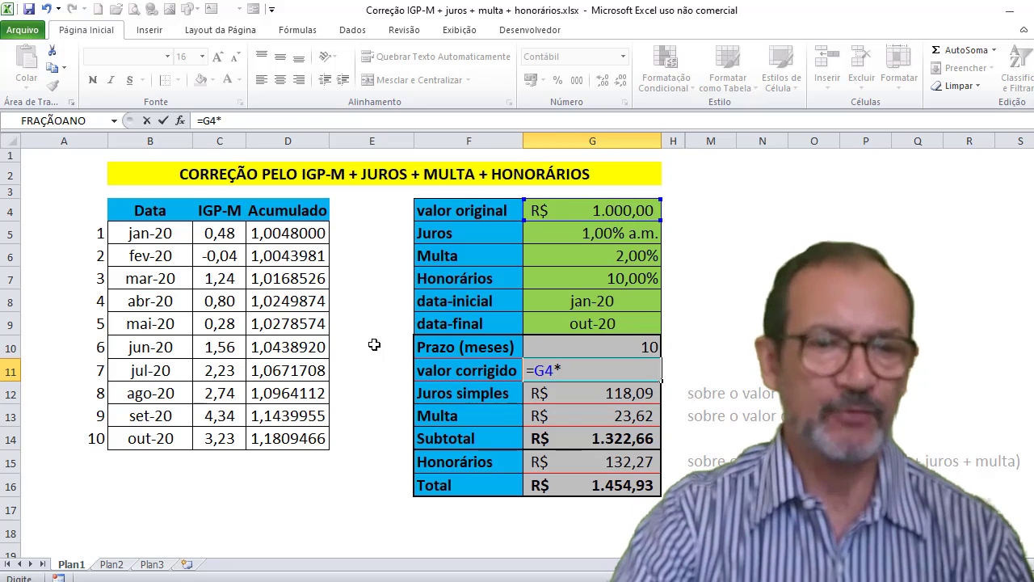
left_click(299, 438)
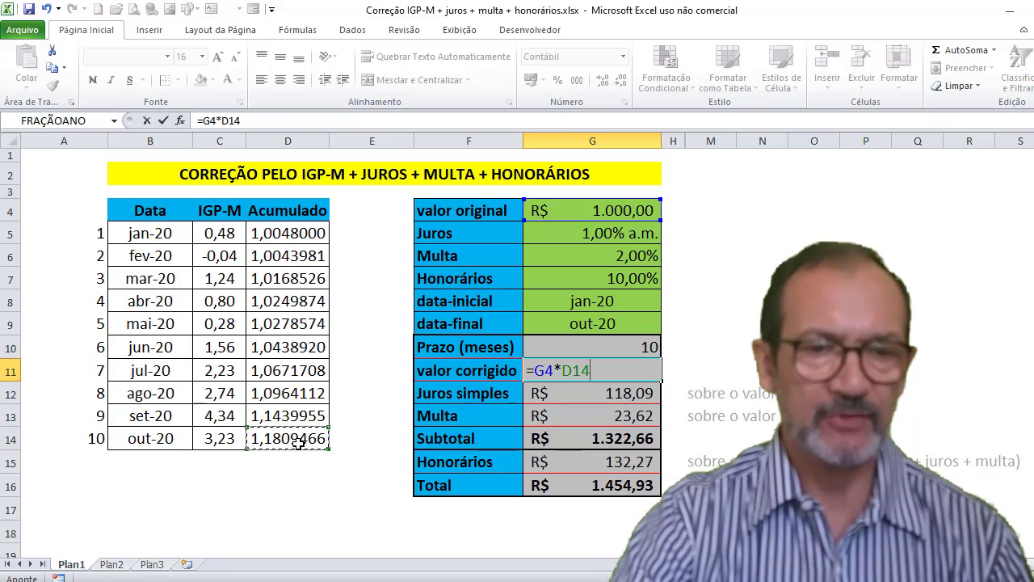
key("Return")
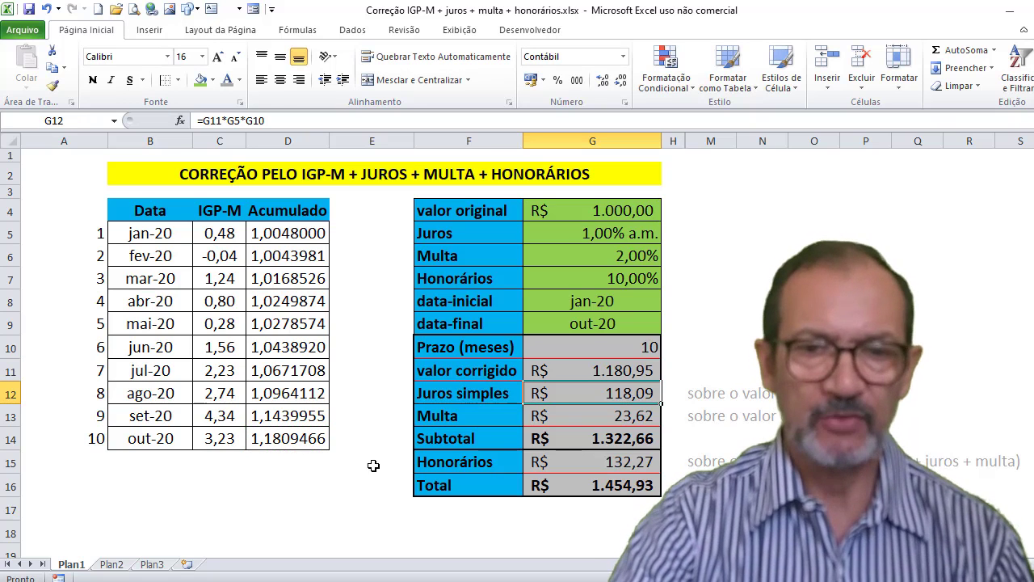
left_click(602, 373)
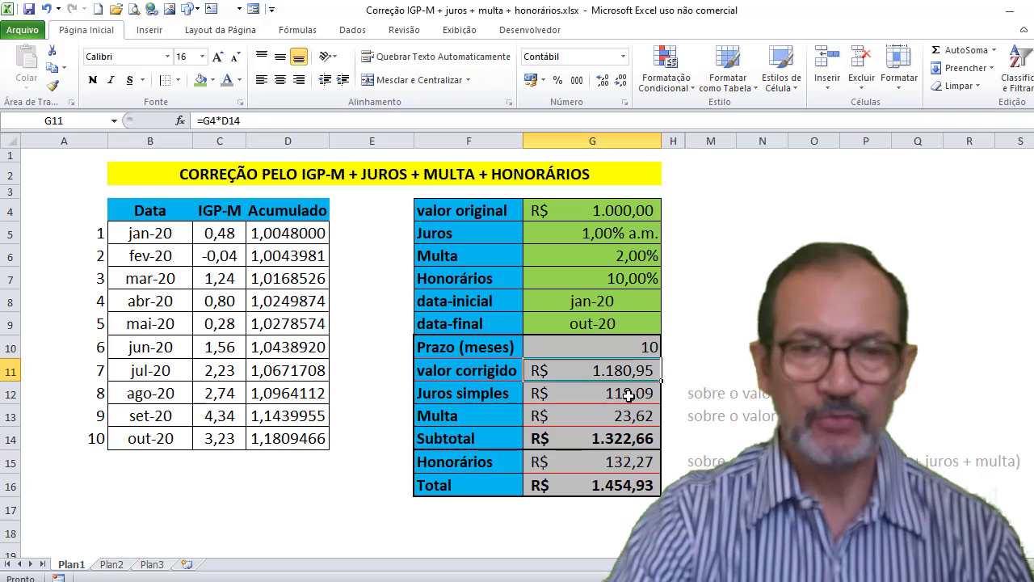
- Calculate the Juros simples in cell G12 with the formula =G11*G5*G10
left_click(625, 393)
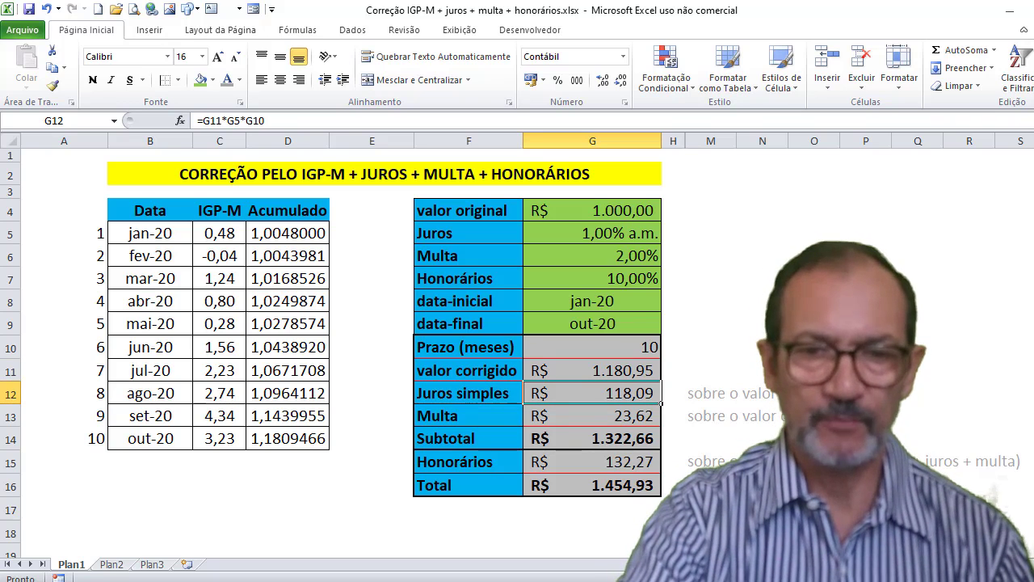
type("=")
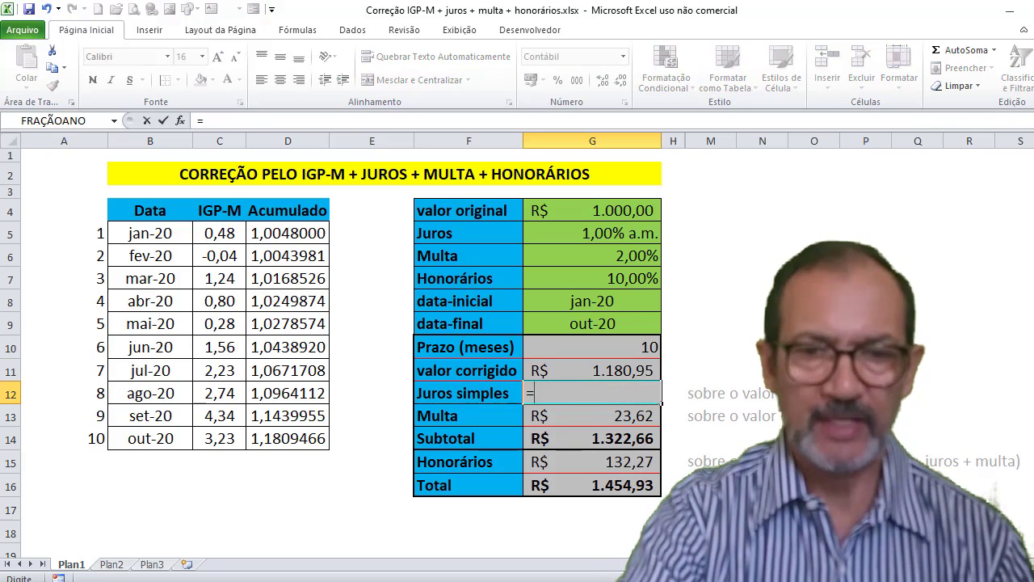
left_click(624, 370)
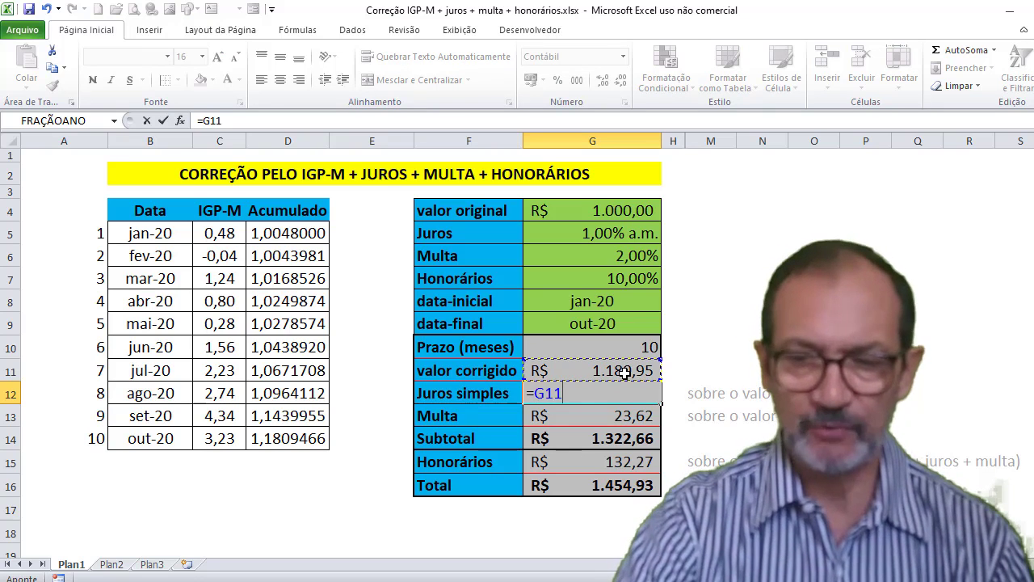
type("*")
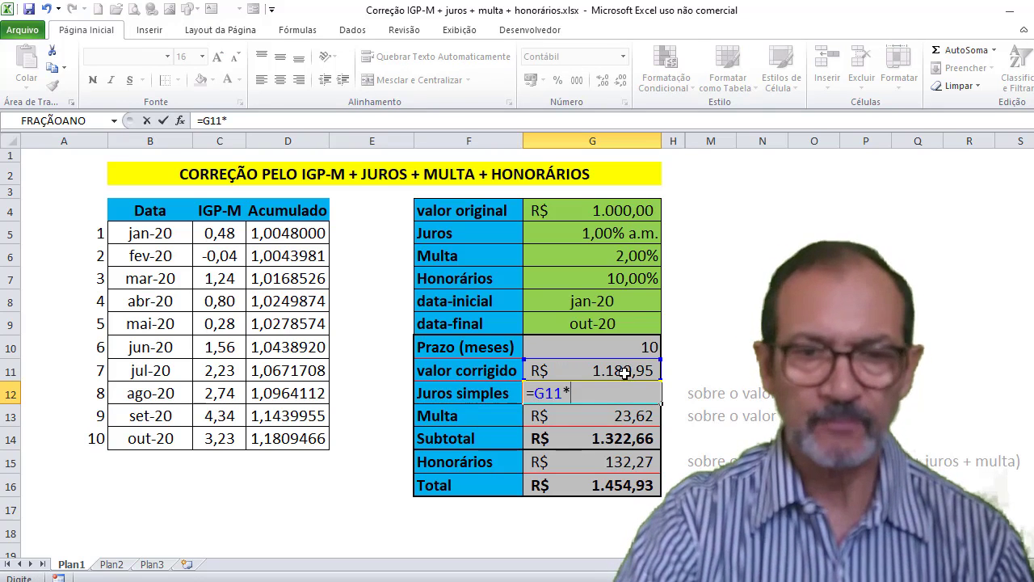
left_click(594, 233)
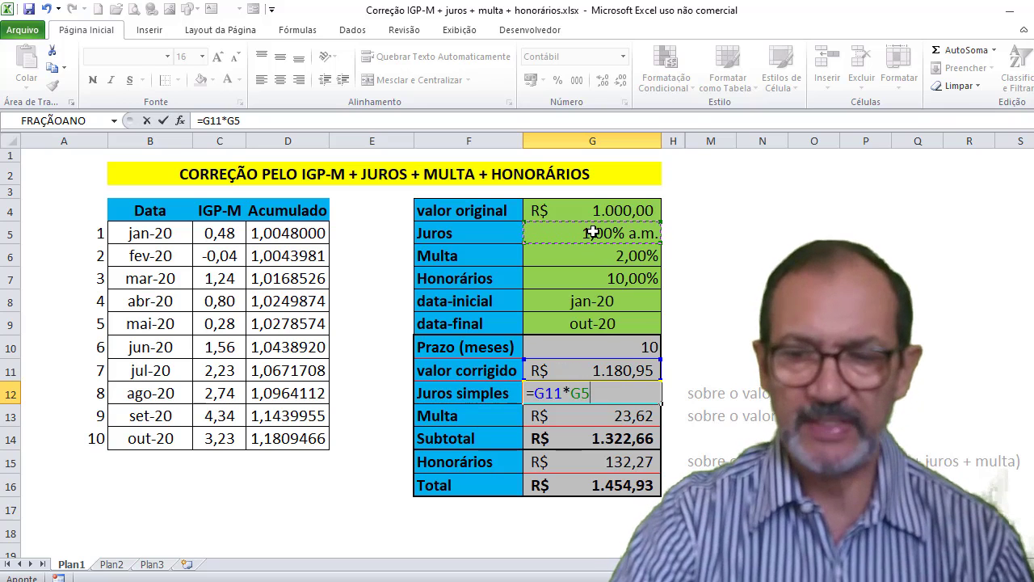
type("*")
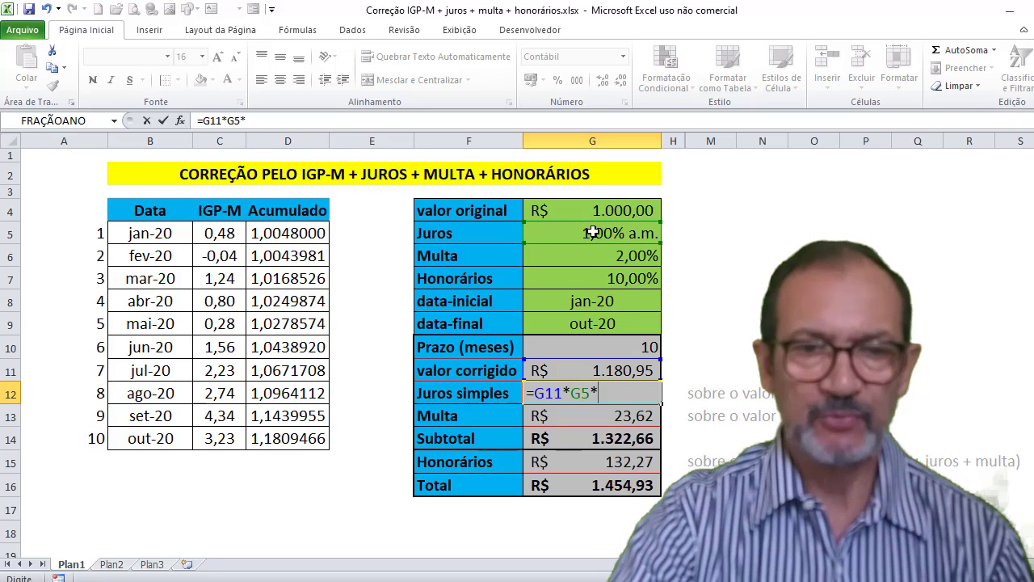
left_click(623, 346)
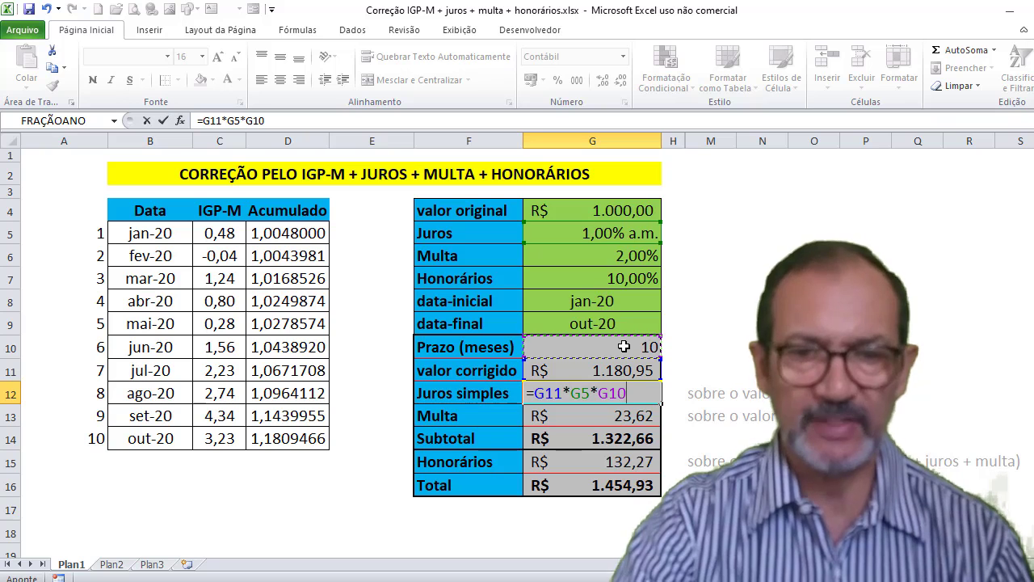
key("Return")
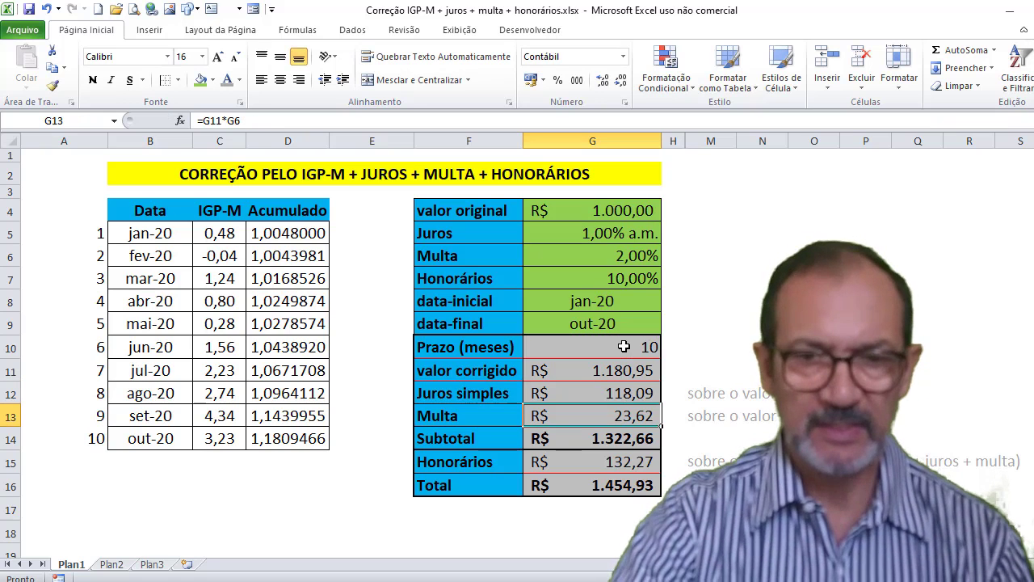
left_click(632, 396)
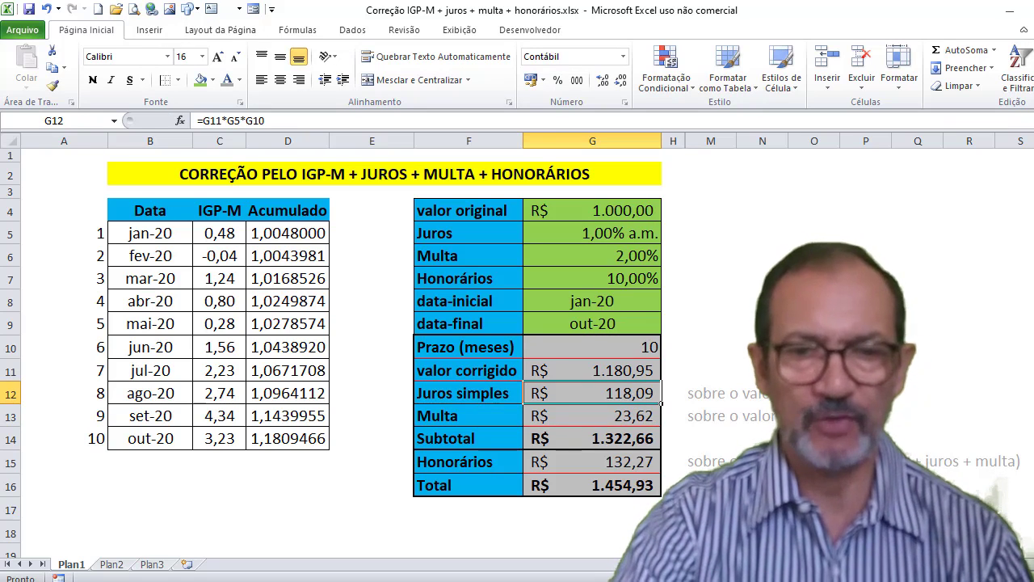
- Calculate the Multa amount in cell G13 by multiplying the valor corrigido by the fine rate with the formula =G11*G6
left_click(637, 416)
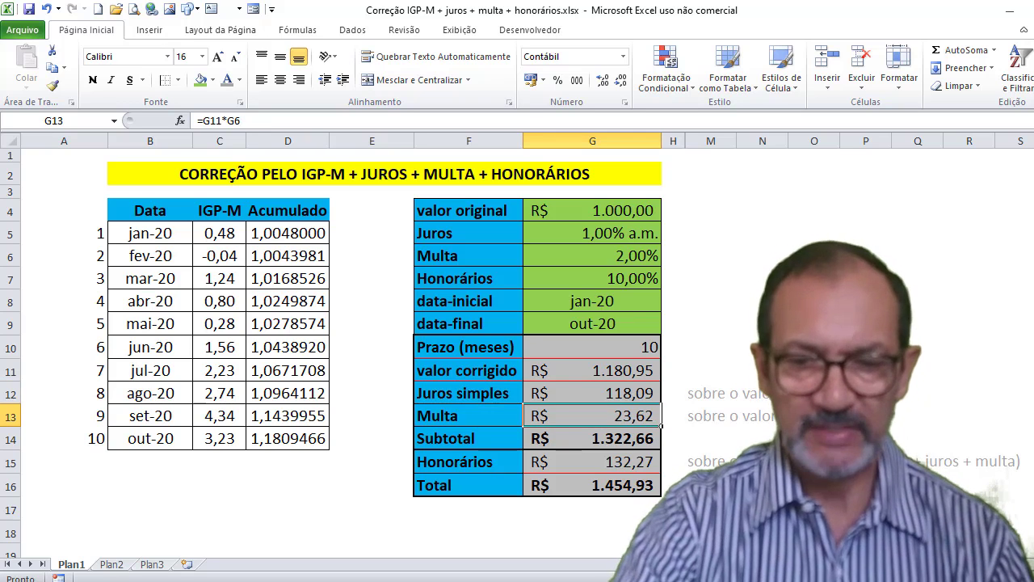
type("=")
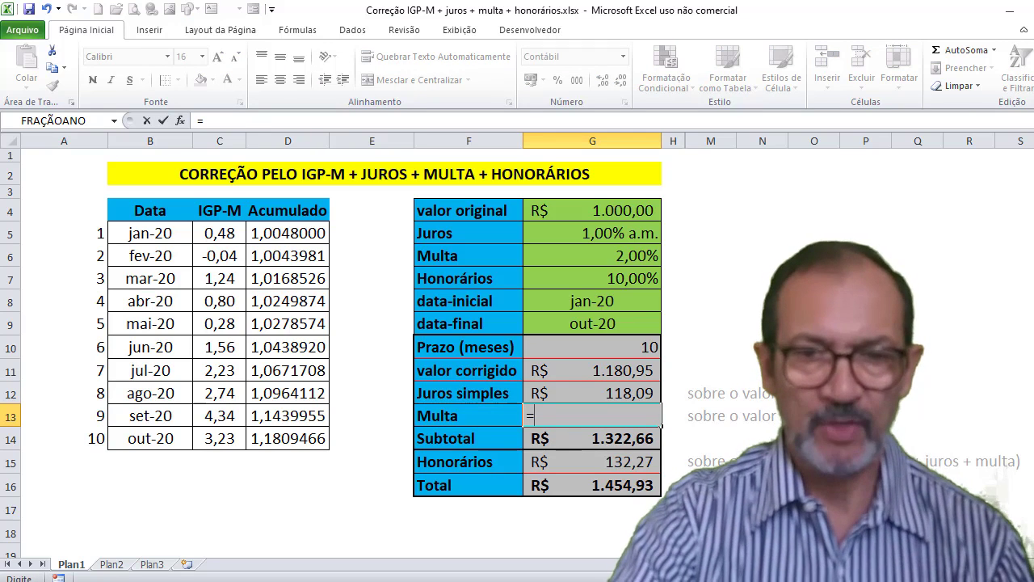
left_click(632, 370)
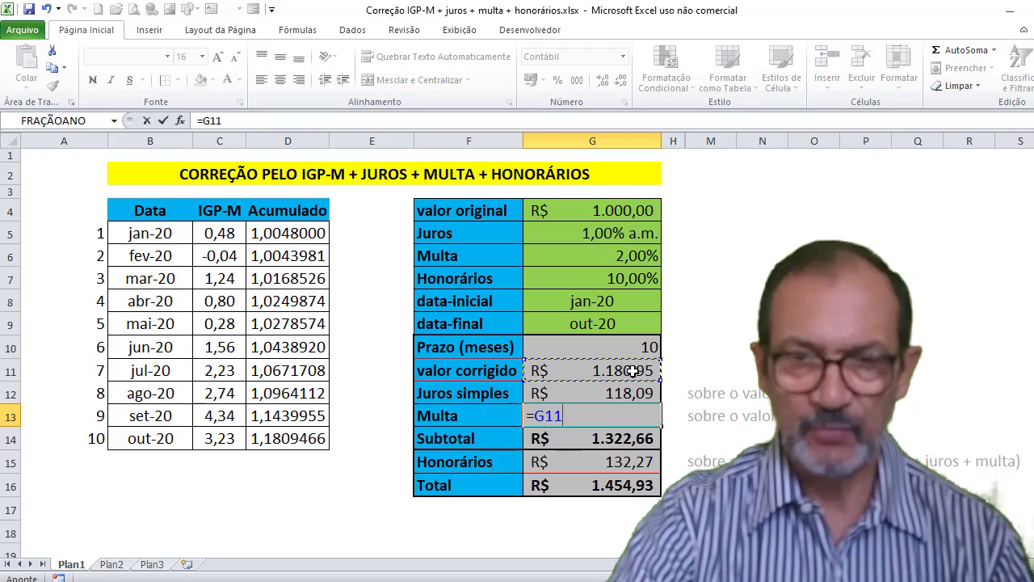
type("*")
left_click(607, 260)
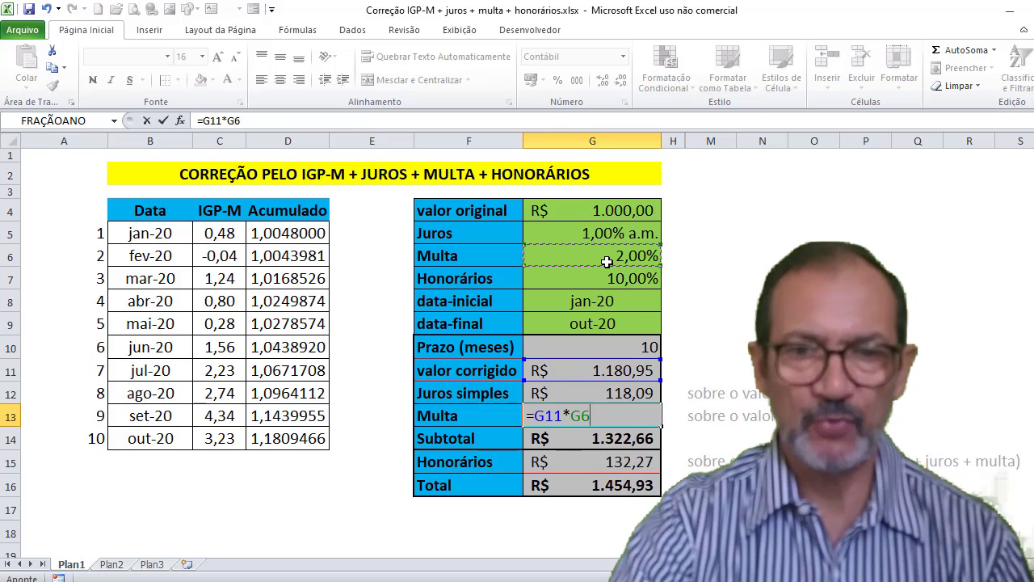
key("Return")
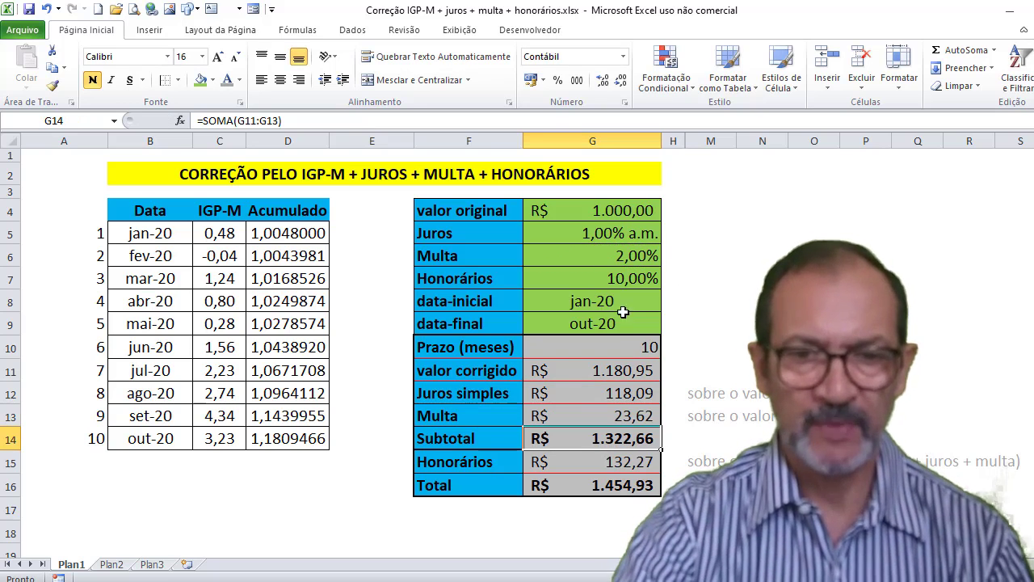
left_click(621, 416)
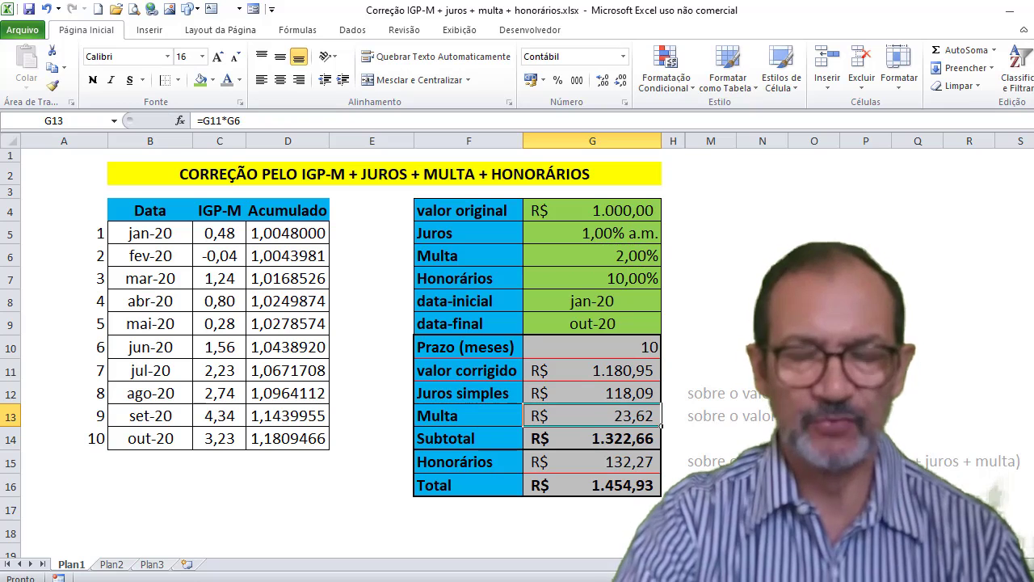
- Calculate the Honorários amount in cell G15 by multiplying the Subtotal by the fee rate with the formula =G14*G7
left_click(629, 439)
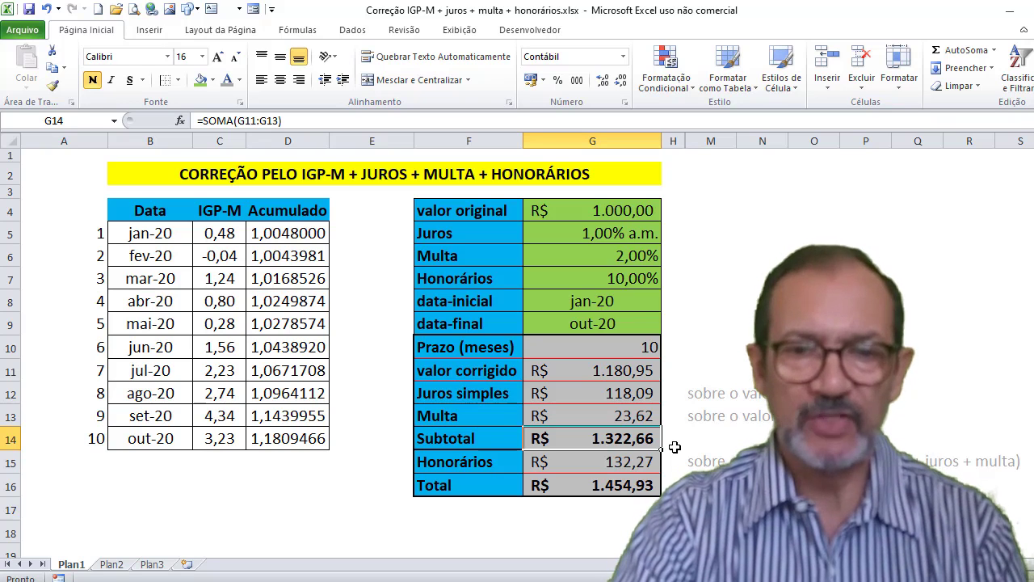
left_click(612, 458)
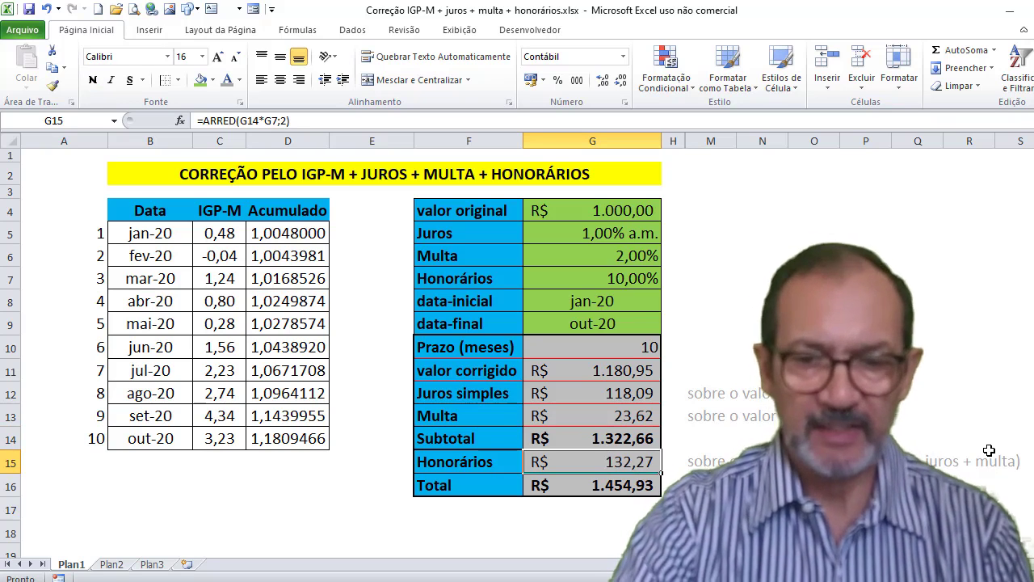
type("=")
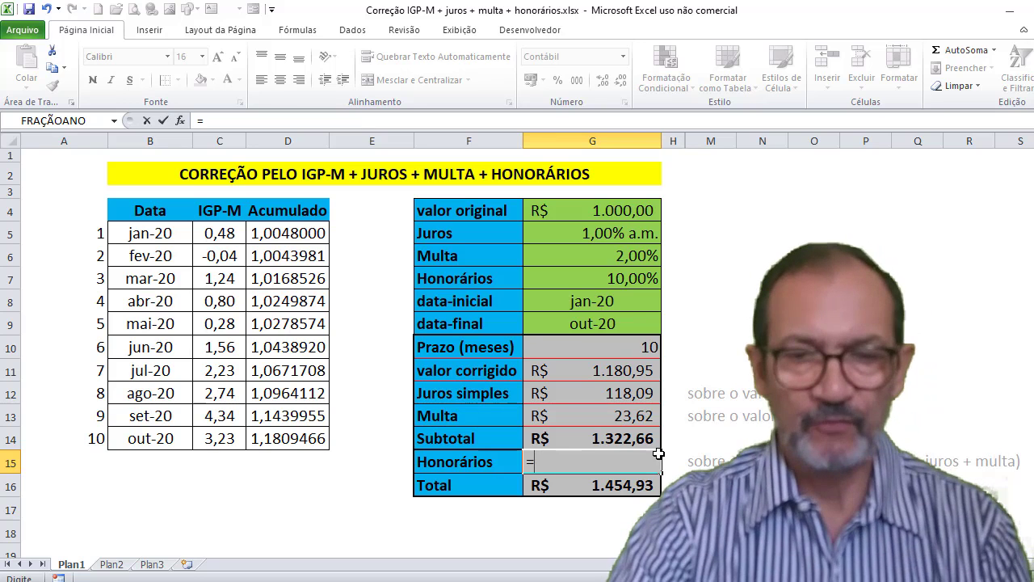
left_click(616, 435)
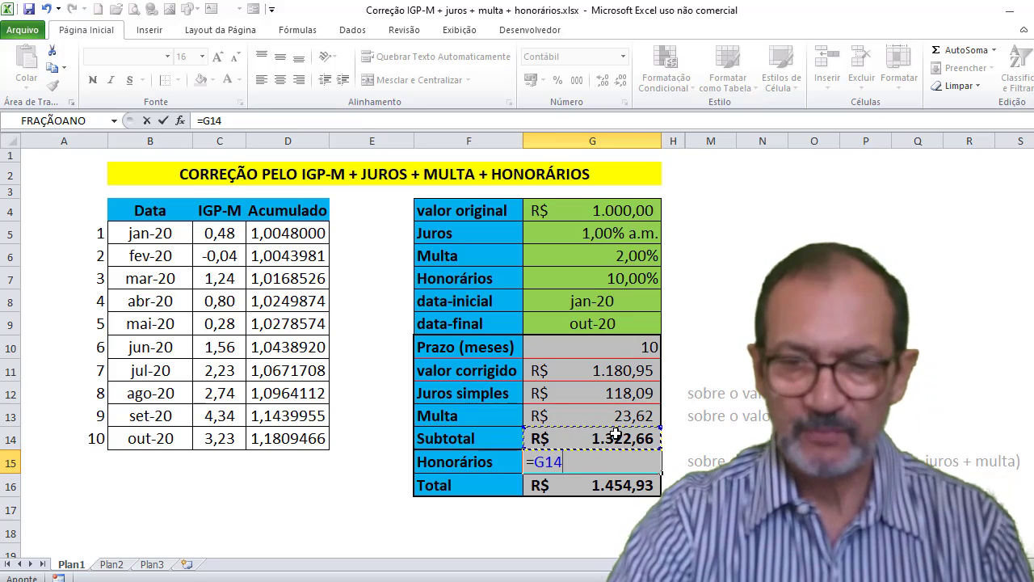
type("*")
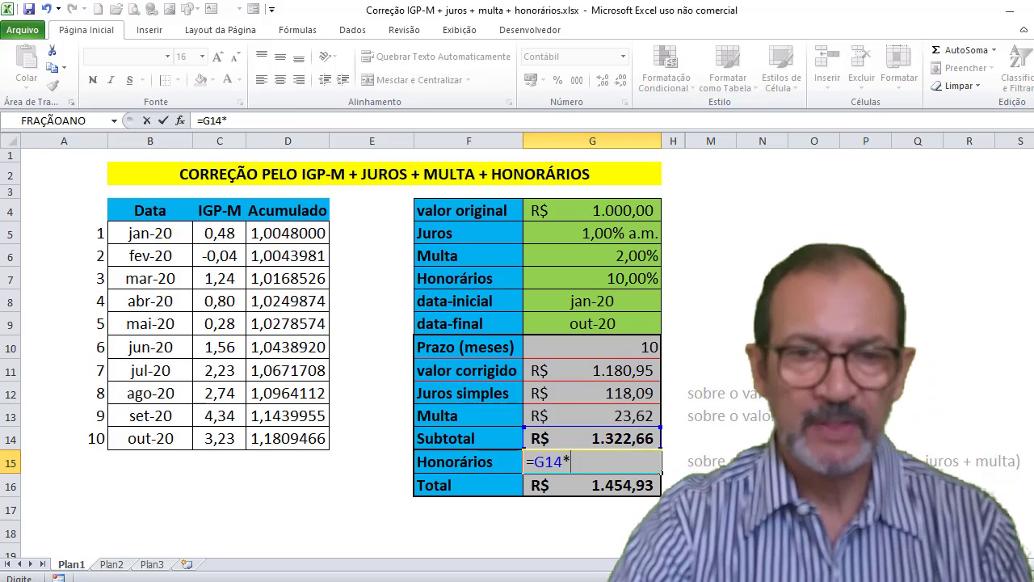
left_click(608, 277)
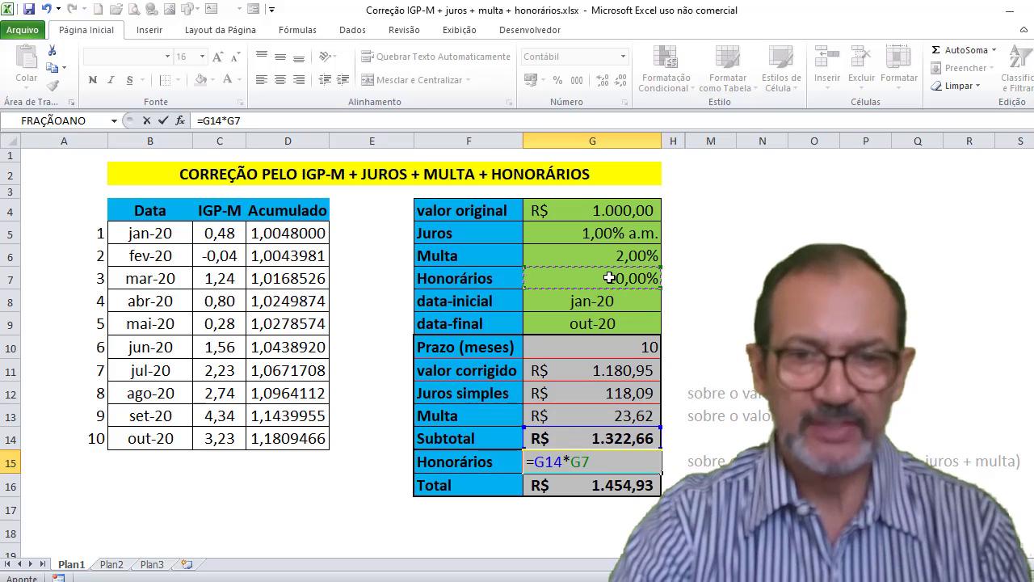
key("Return")
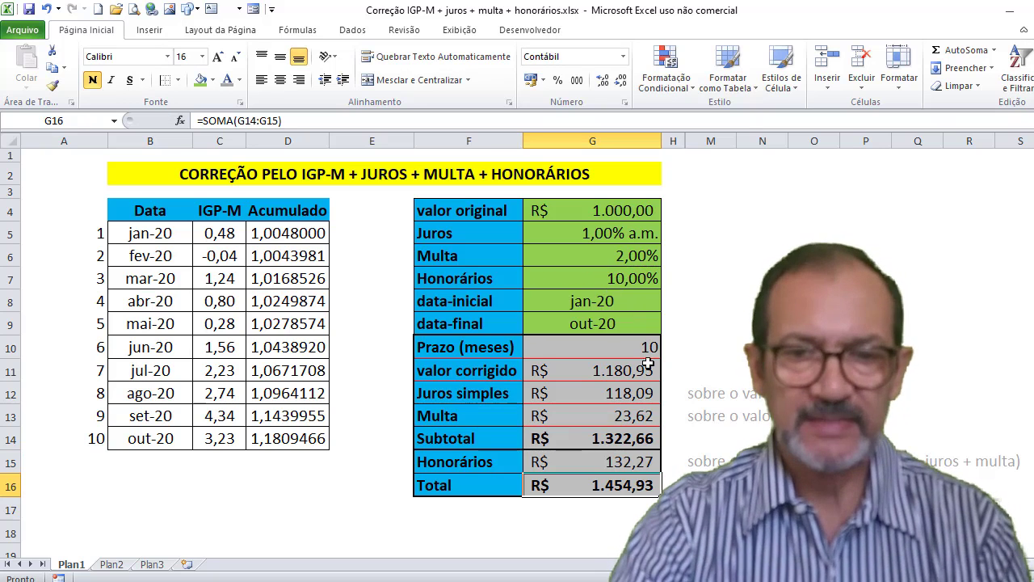